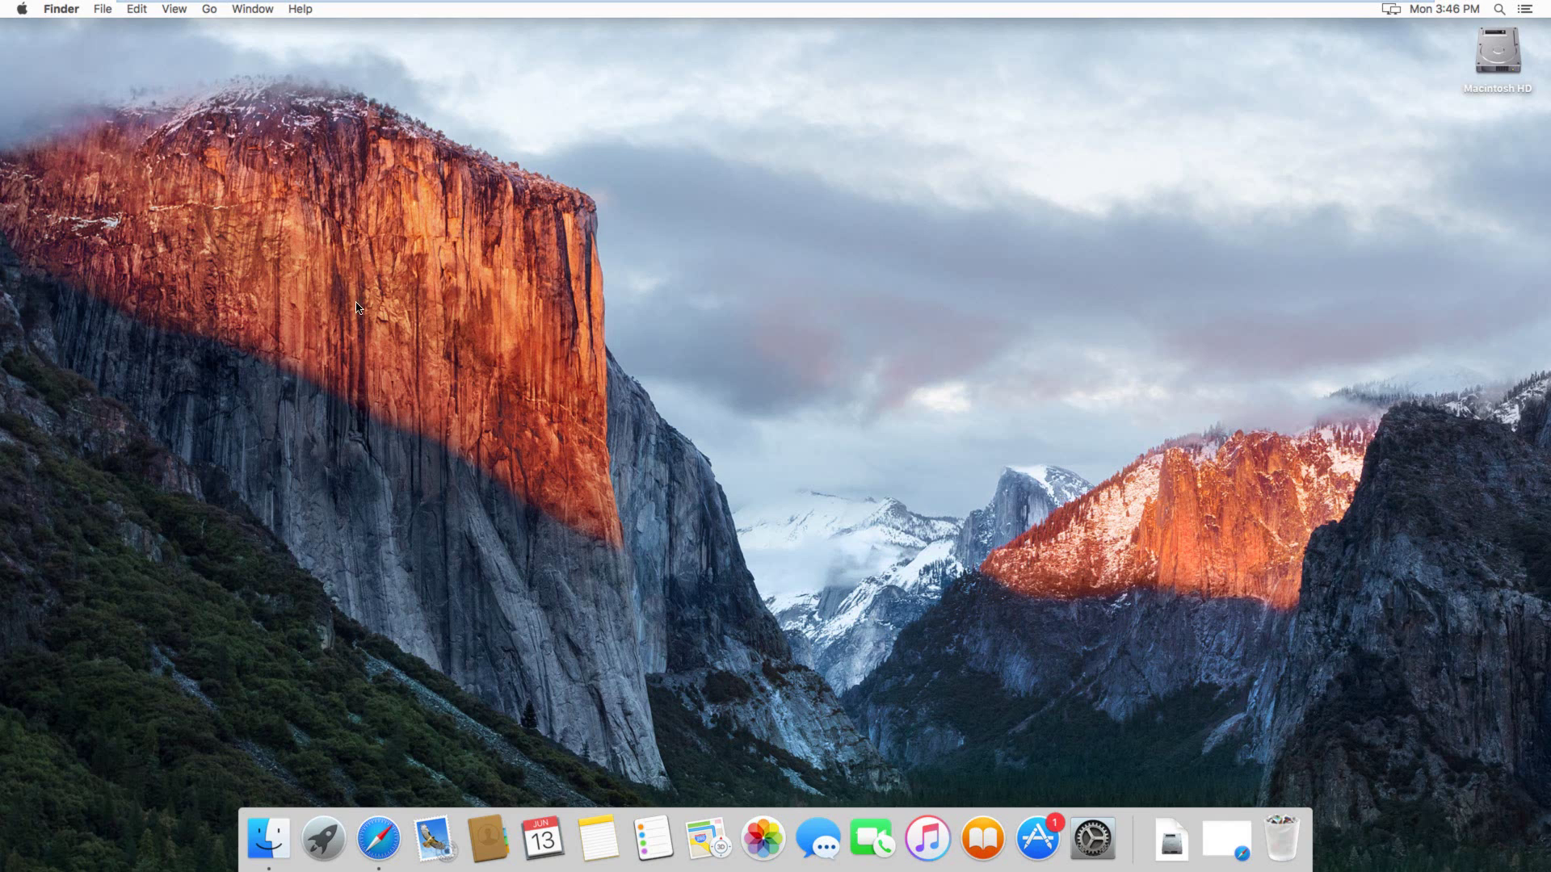
Step: Open the Login Options pane of Users & Groups in System Preferences
left_click(21, 5)
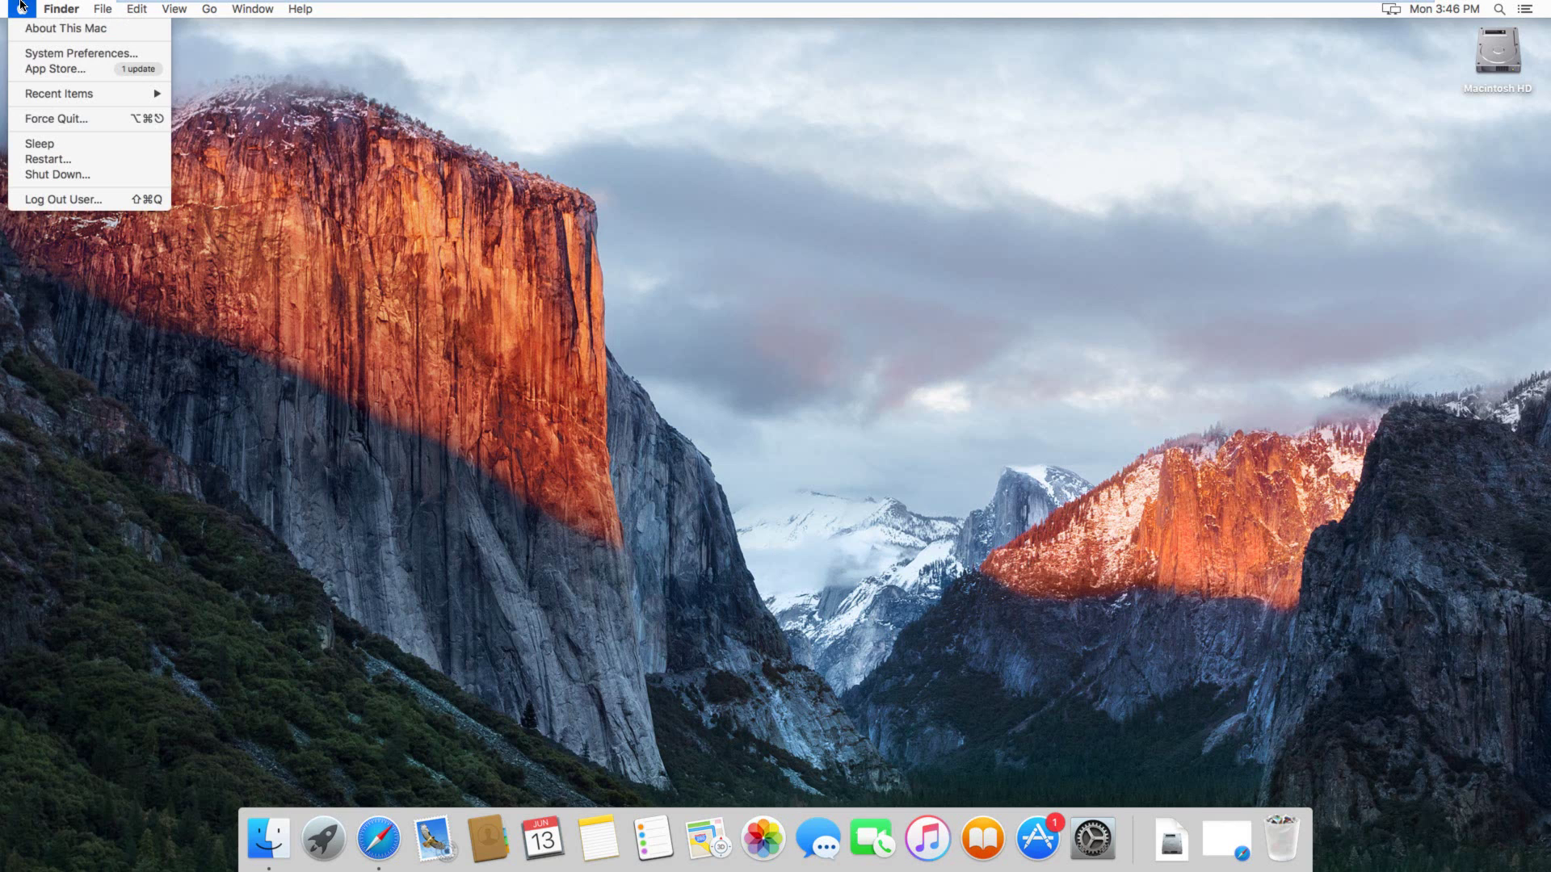
left_click(114, 54)
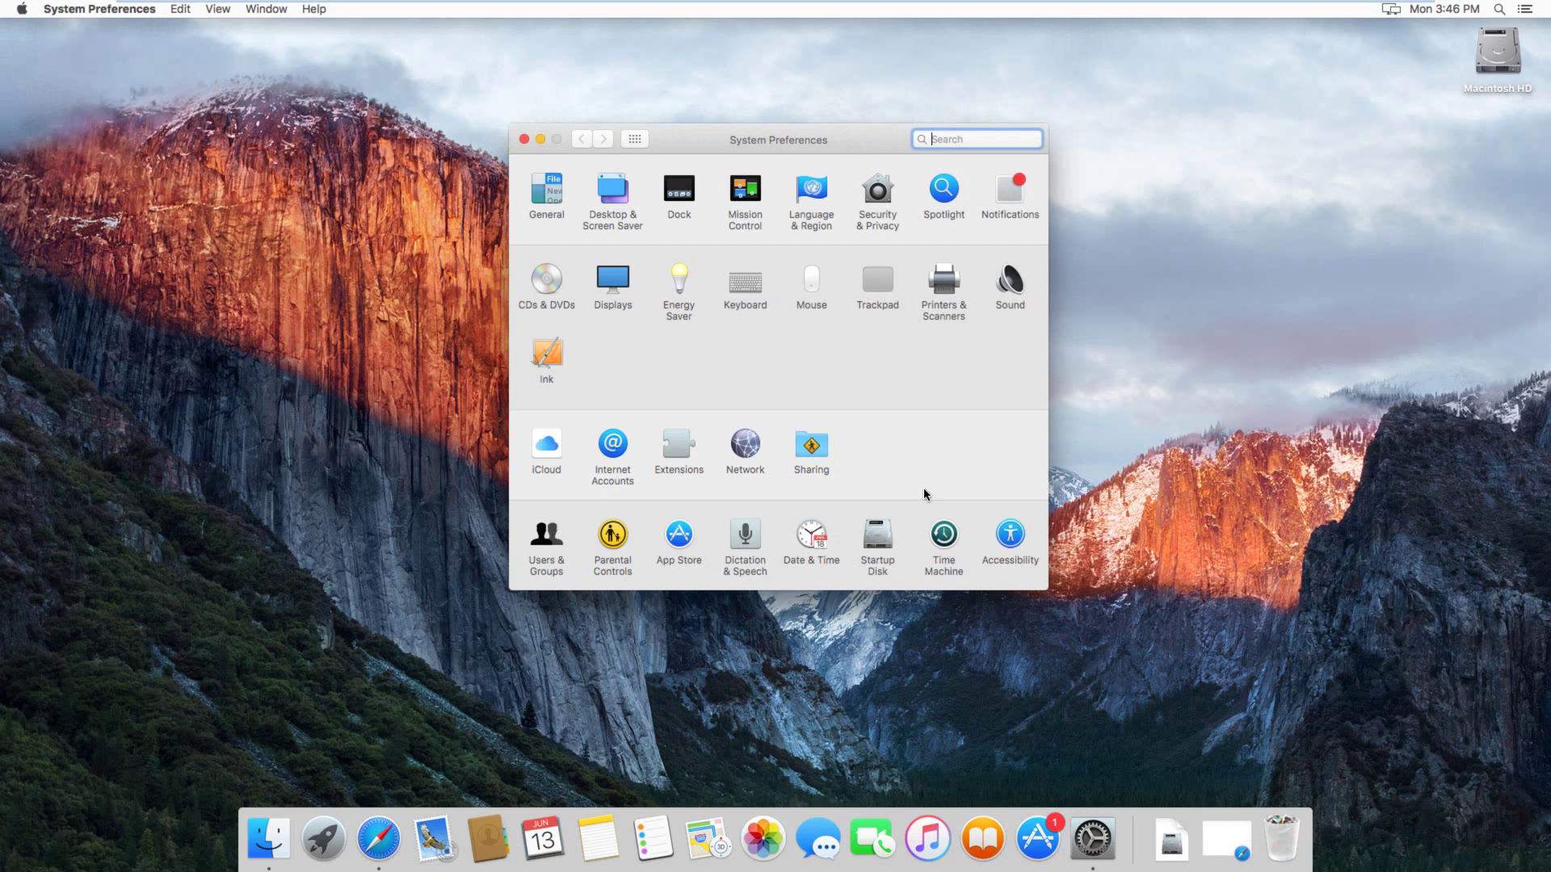
left_click(549, 540)
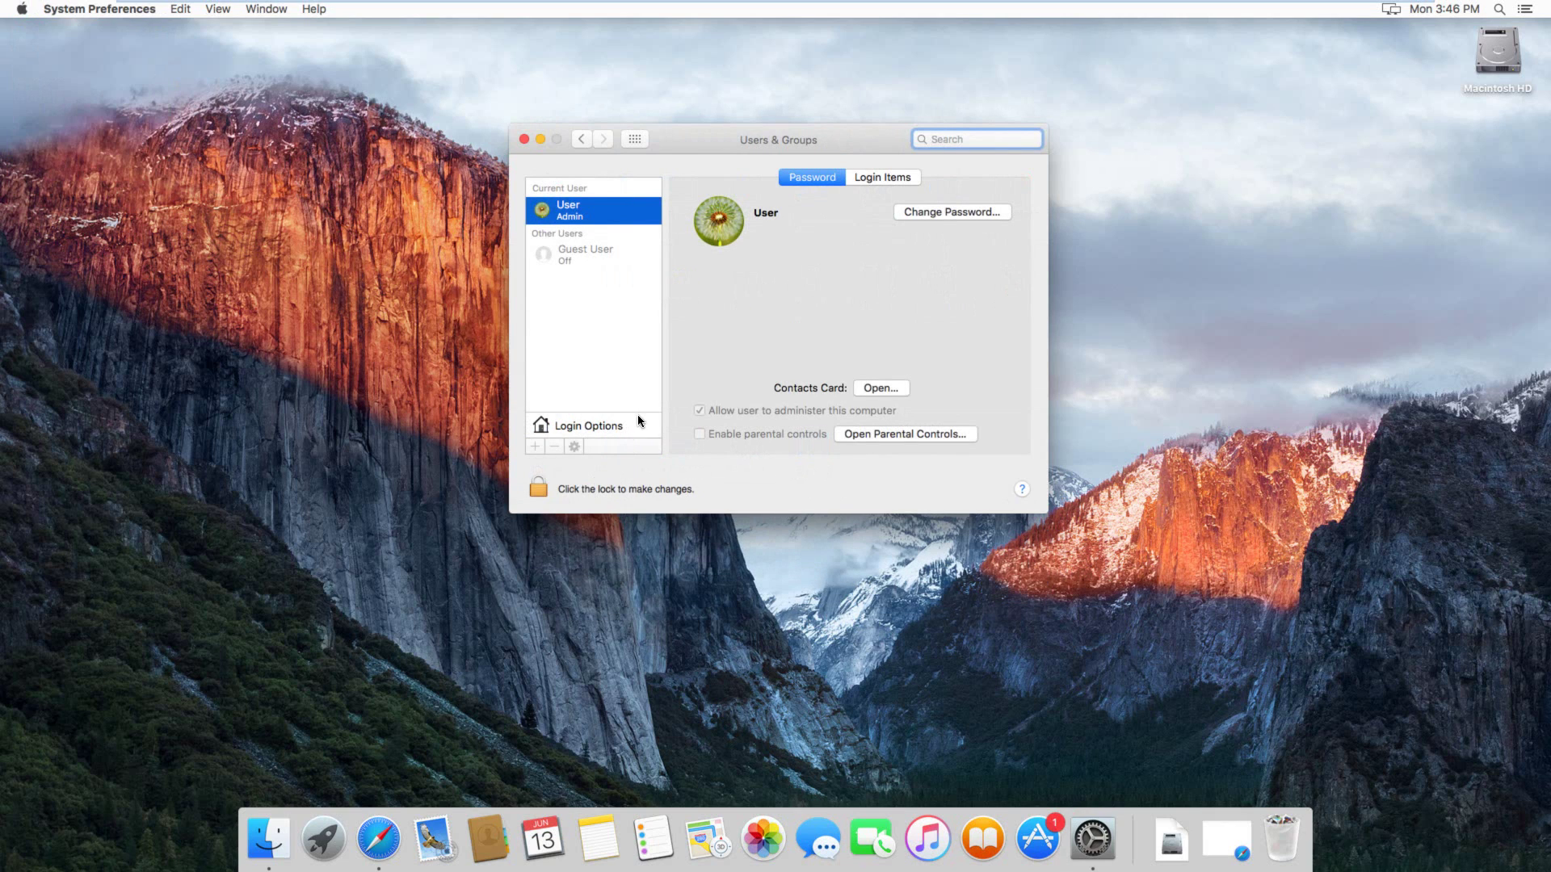
left_click(631, 424)
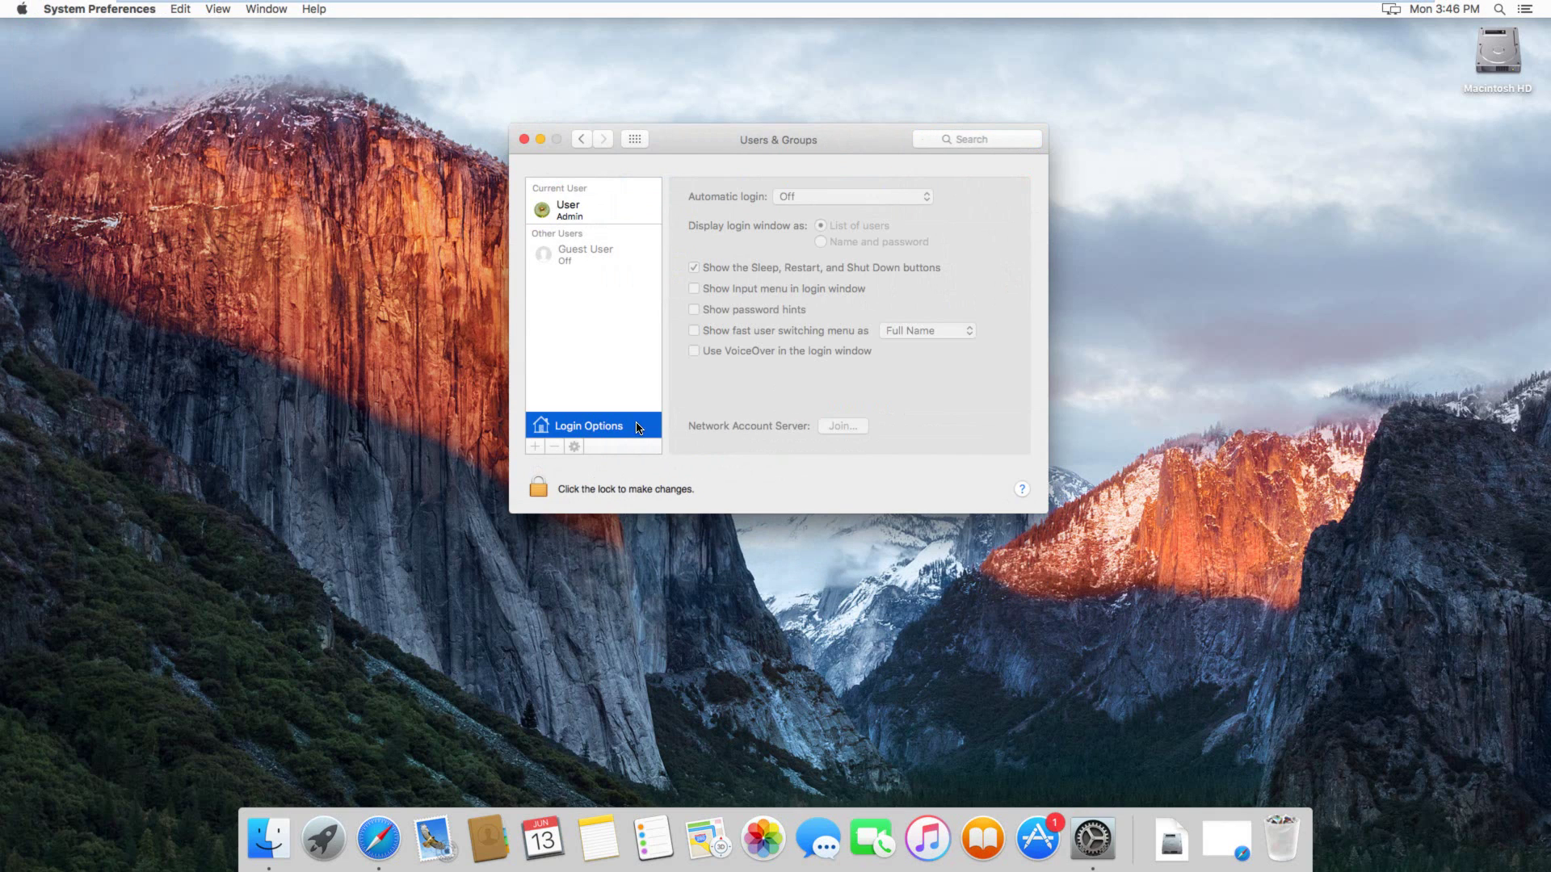
Step: Unlock the login options with the administrator password
left_click(540, 487)
left_click(539, 485)
left_click(893, 286)
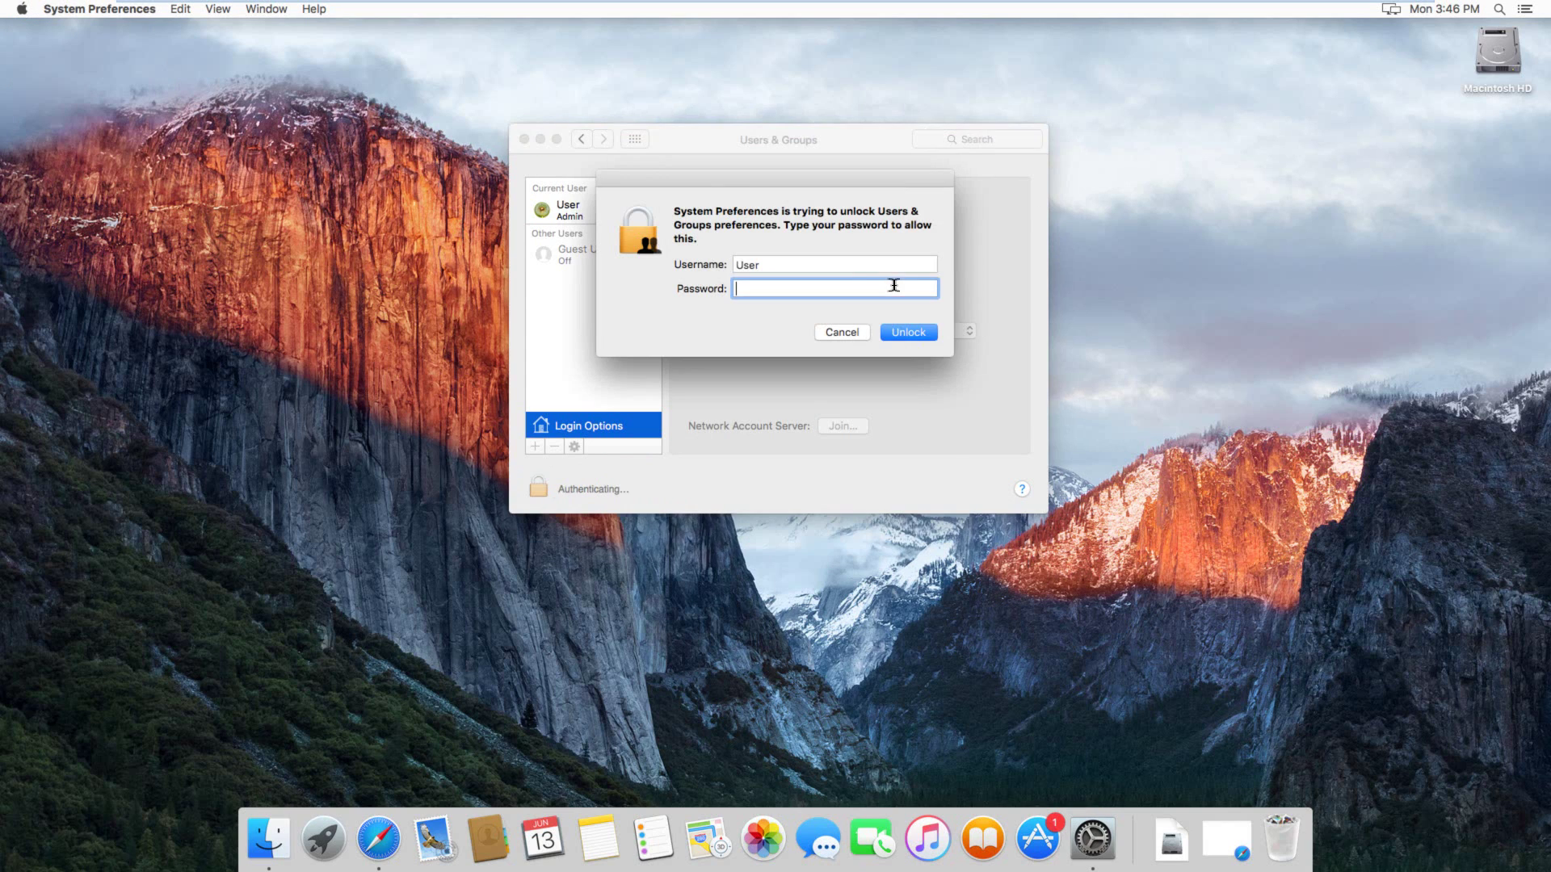
type("password")
key("Return")
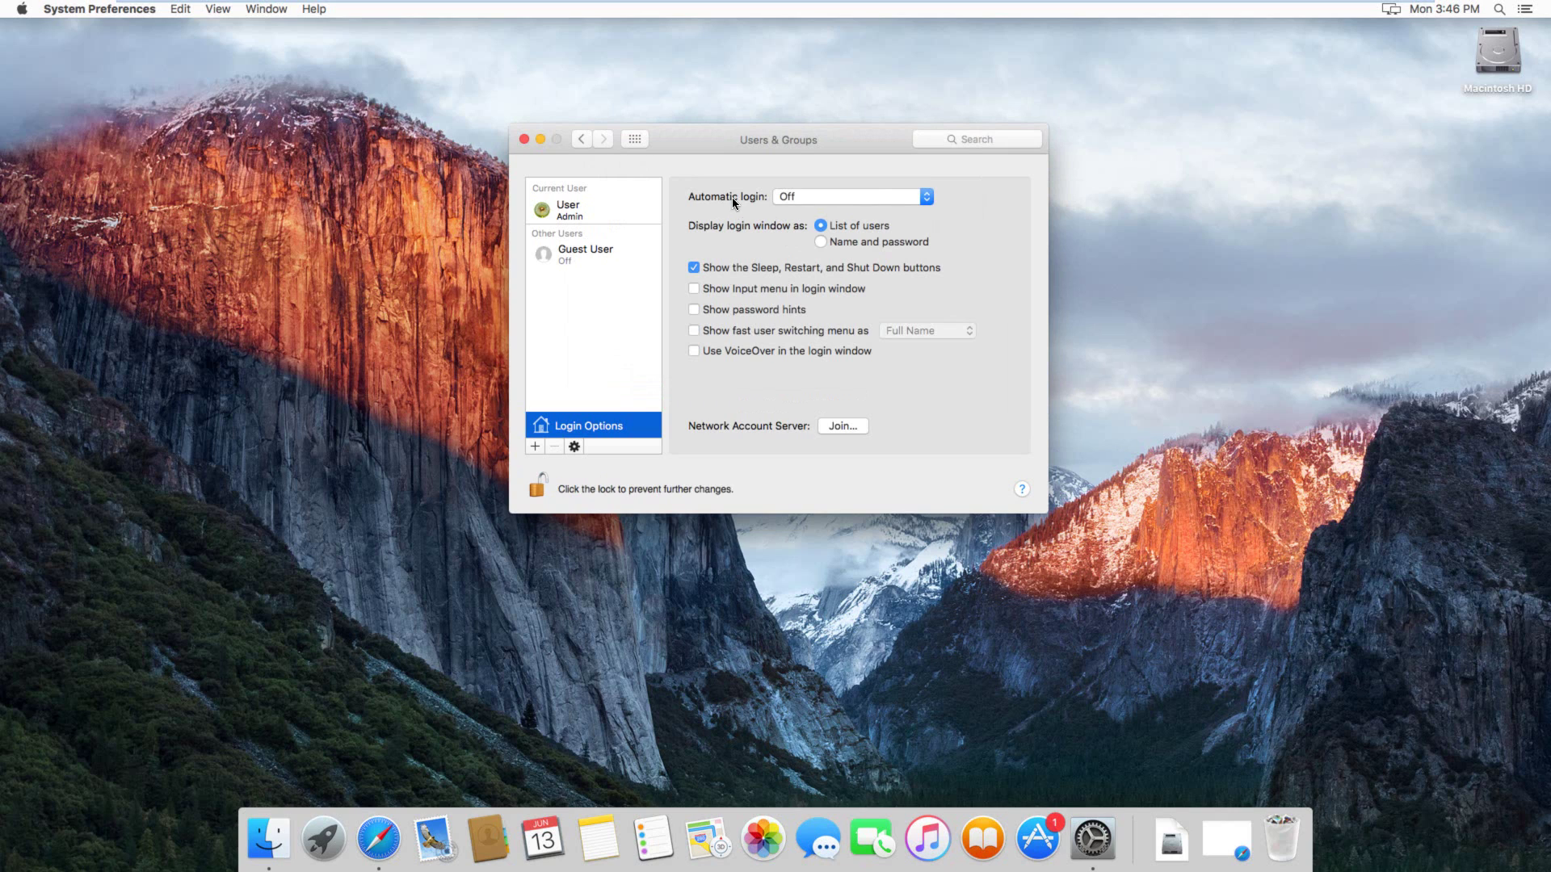
Step: Choose User for Automatic login and confirm with that account's password
left_click(918, 198)
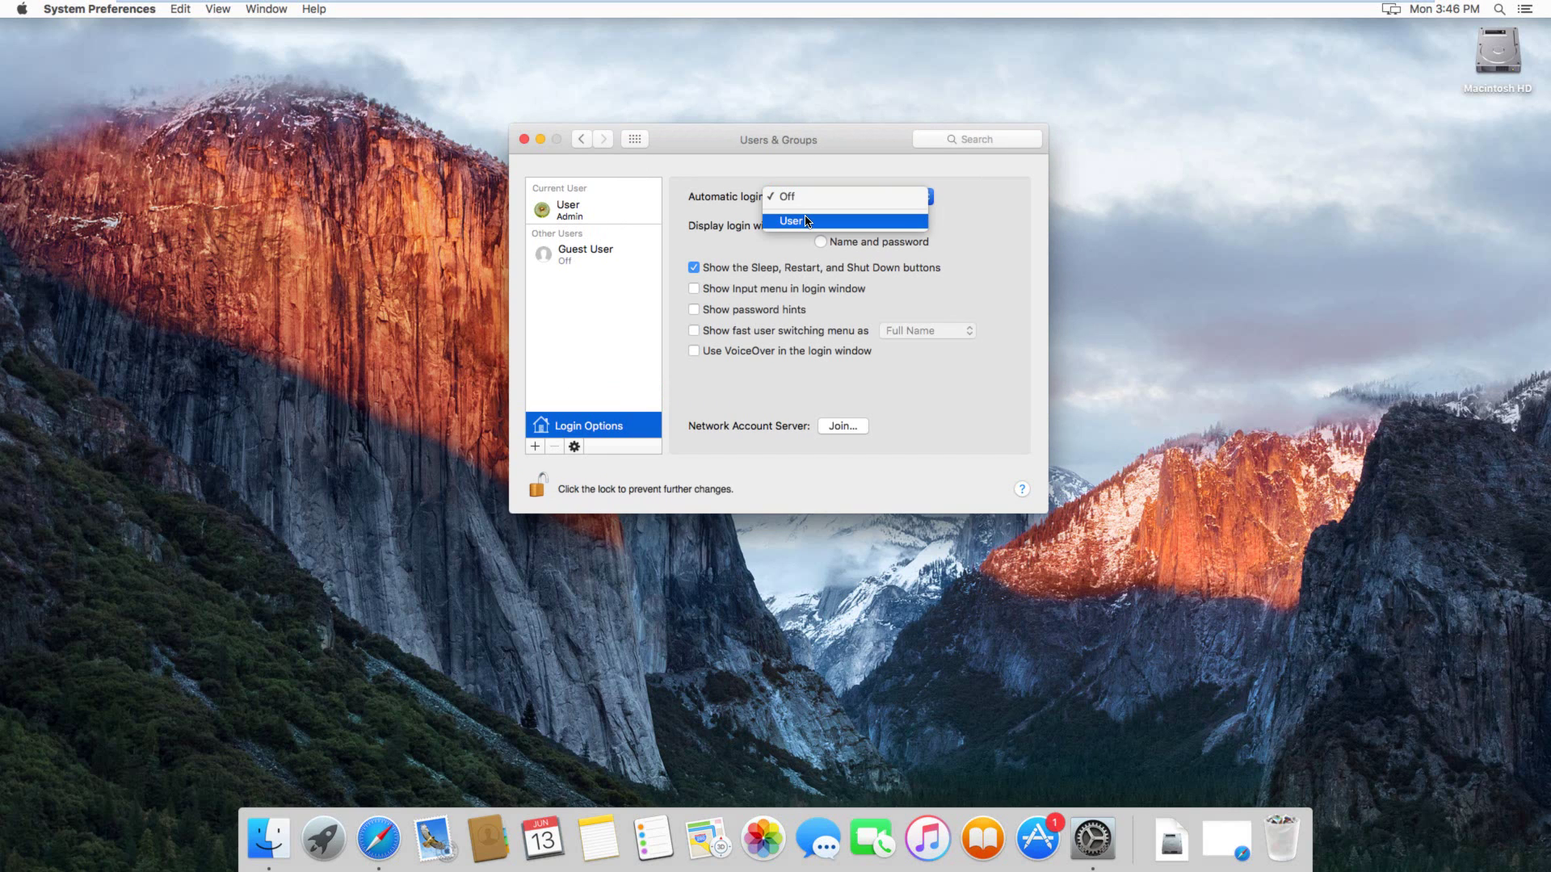
left_click(886, 221)
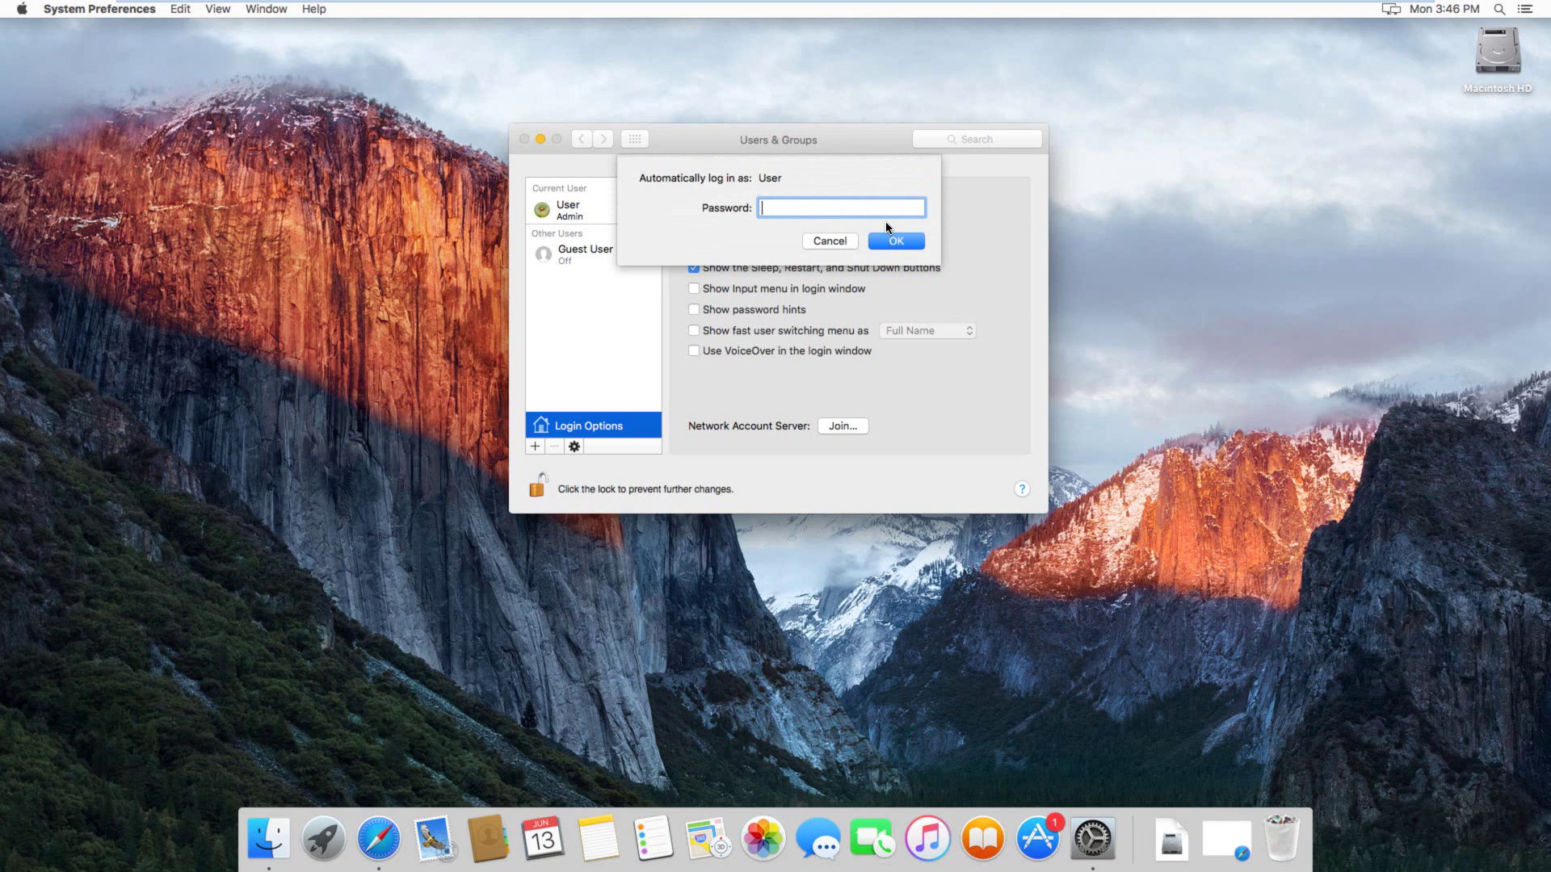
type("password")
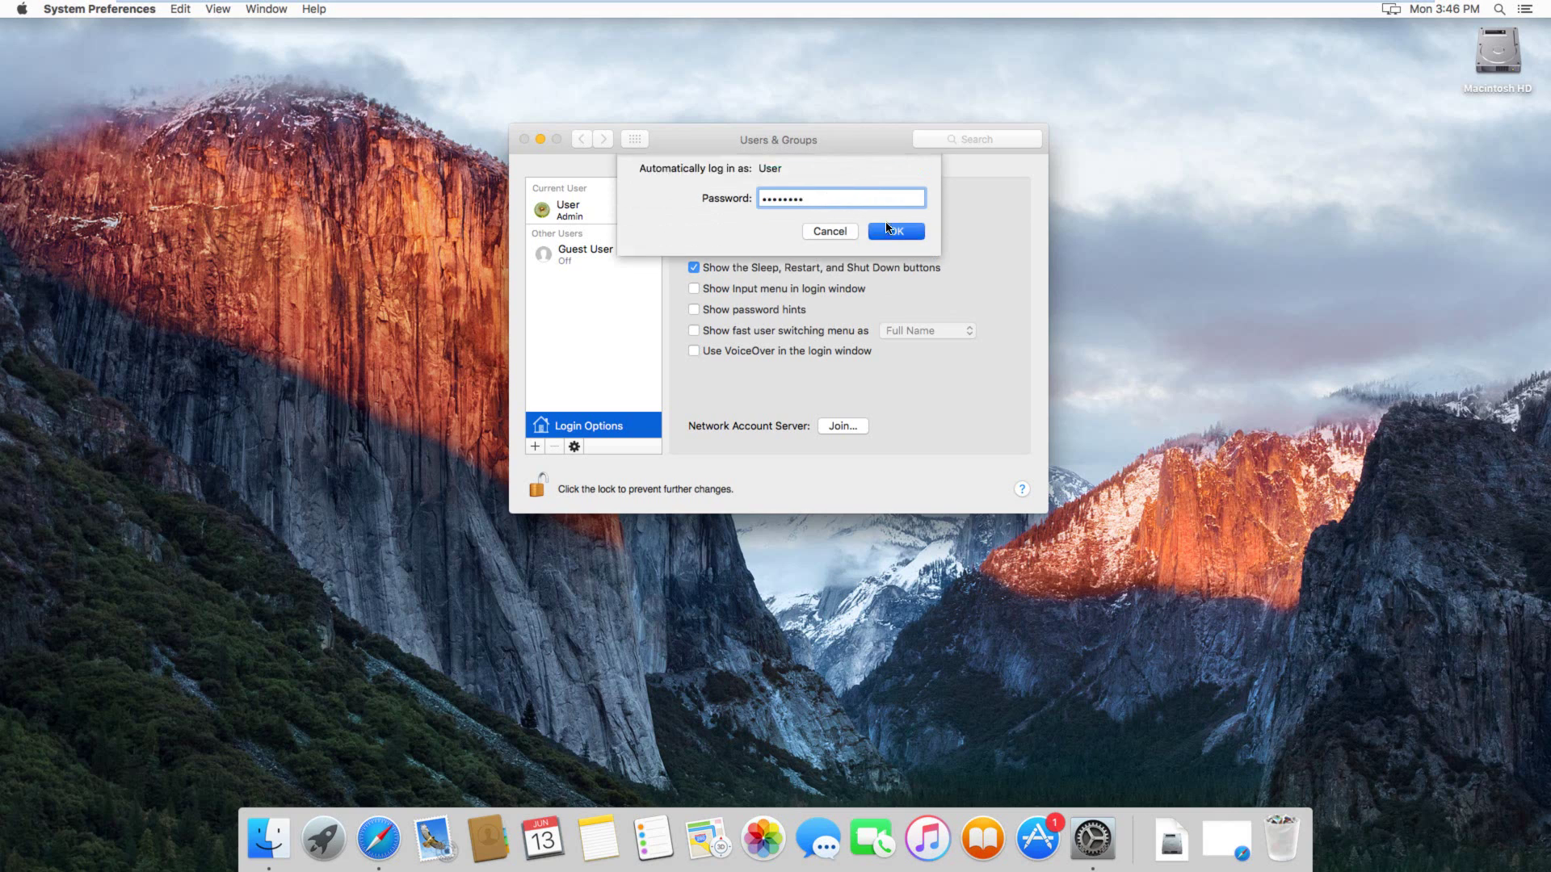
key("Return")
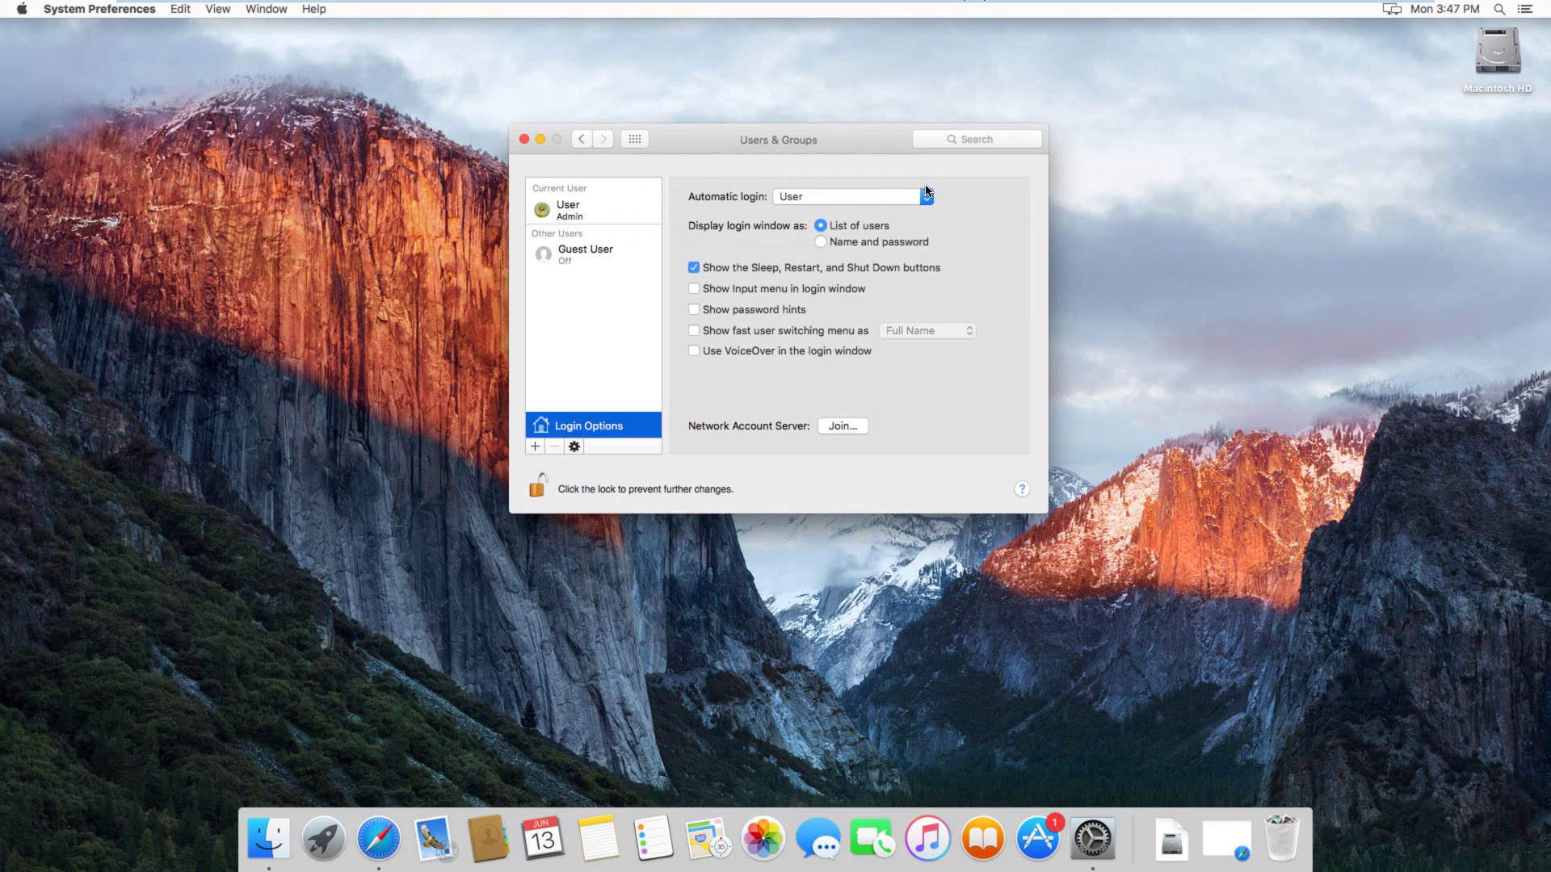
Step: Relock the padlock, close System Preferences, and choose Log Out User from the Apple menu
left_click(545, 482)
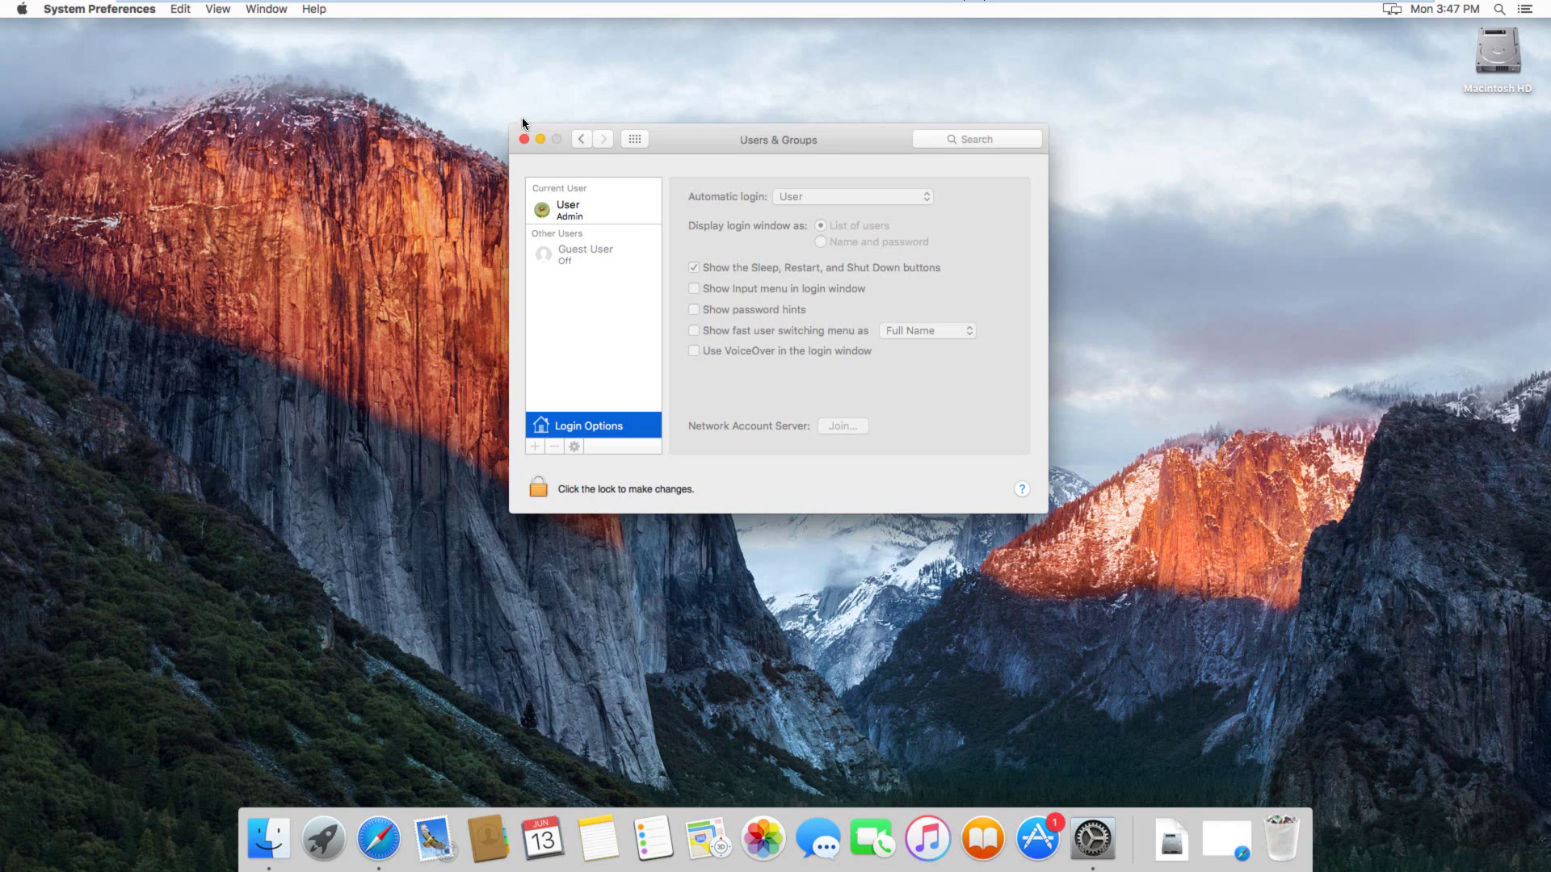
left_click(525, 139)
left_click(21, 8)
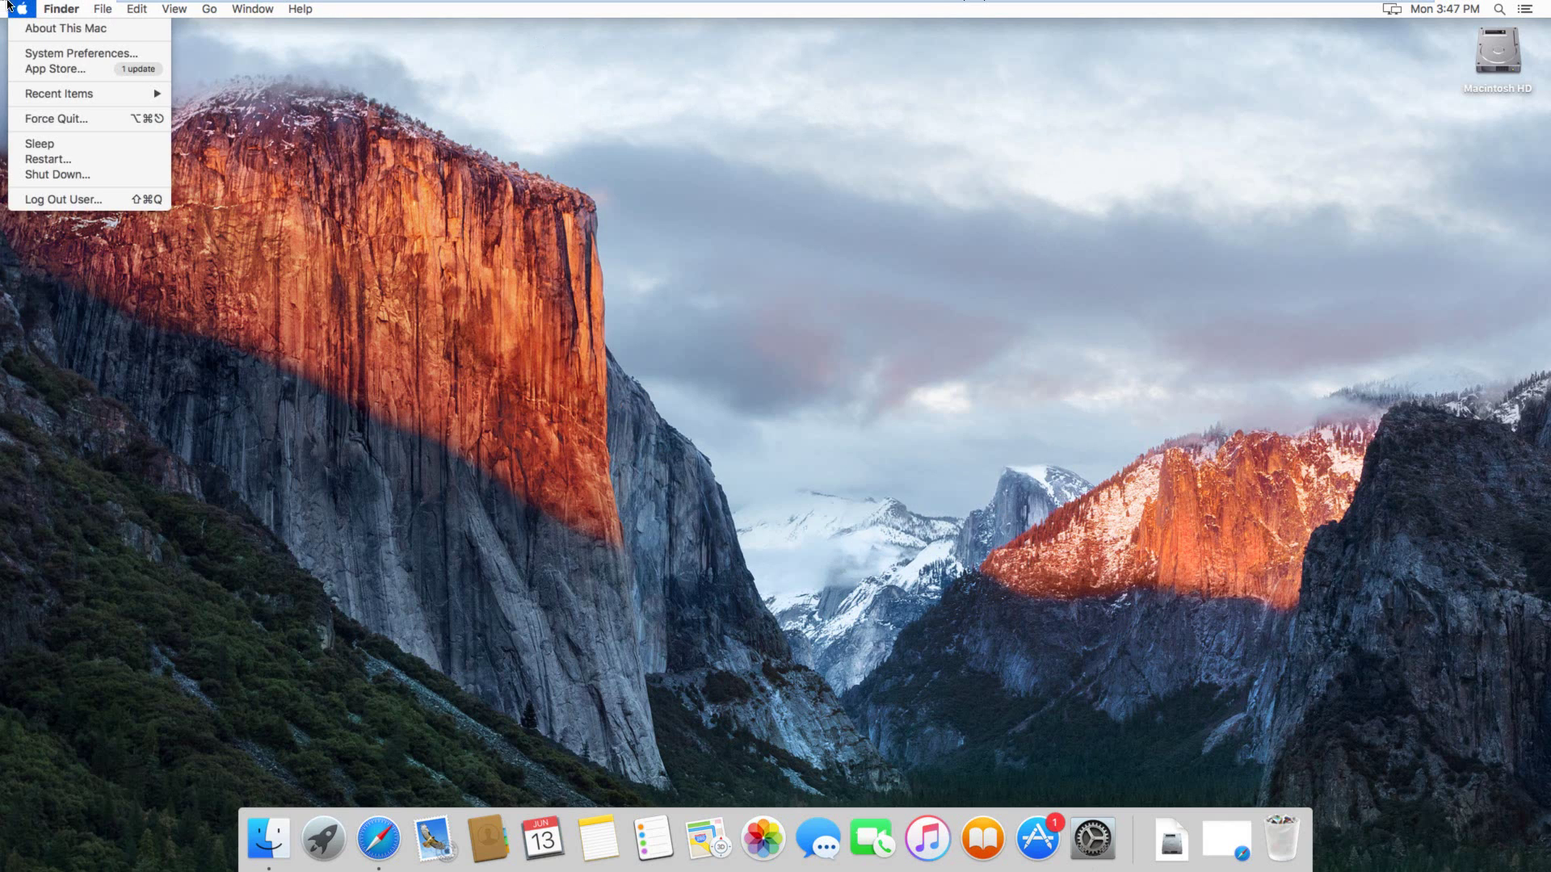
left_click(76, 202)
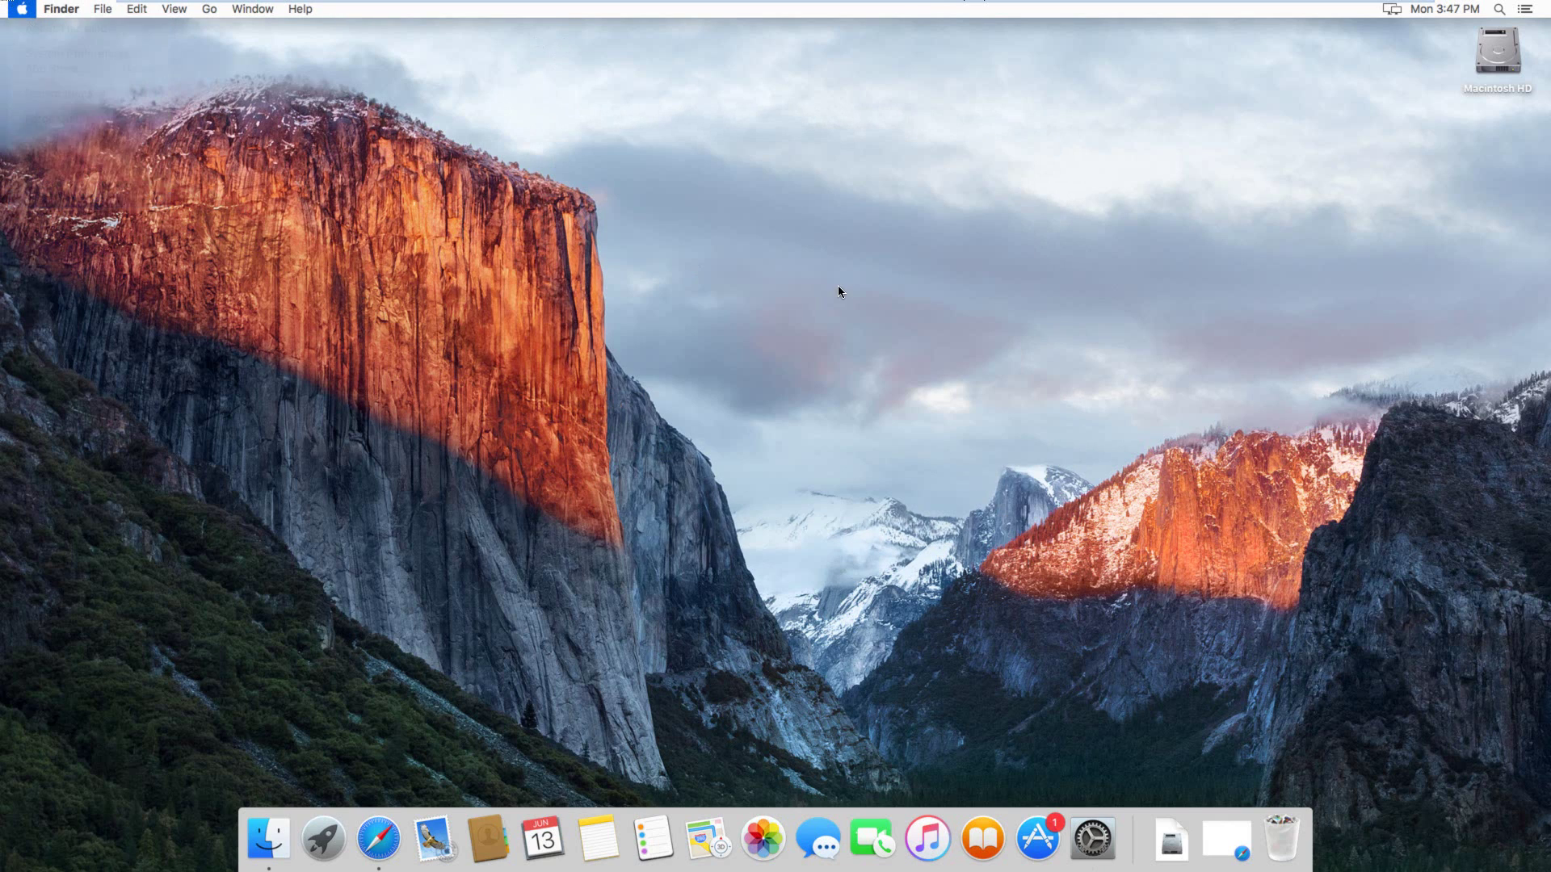